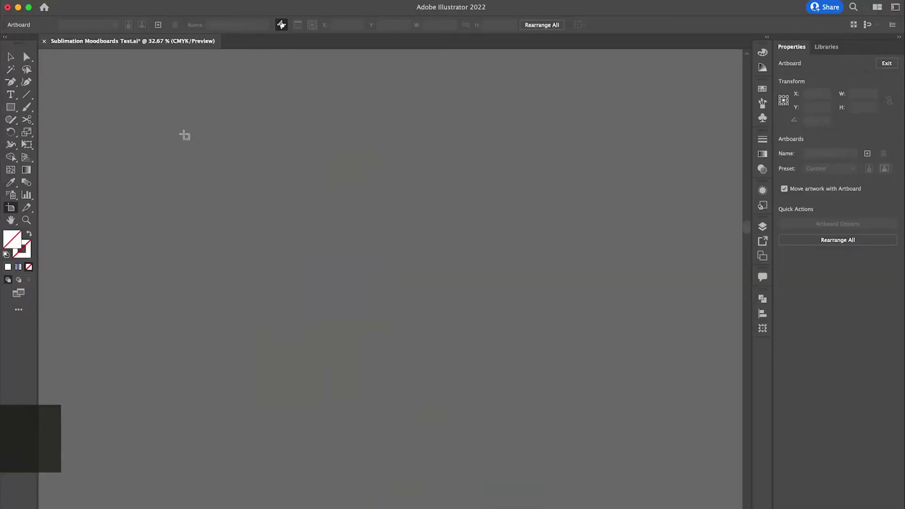
Create a new artboard beside the existing ones and set its size to 300 × 300 mm.
left_click_drag(183, 134, 544, 322)
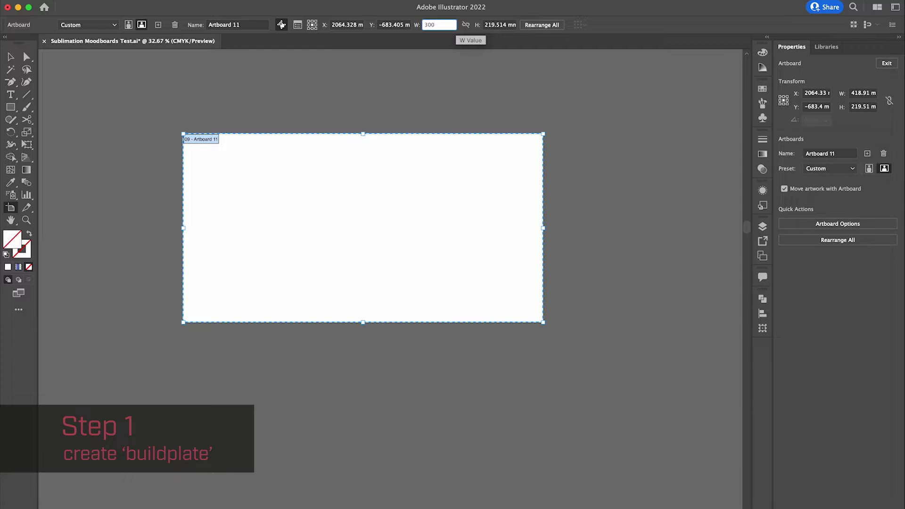
type("300mm")
key("Tab")
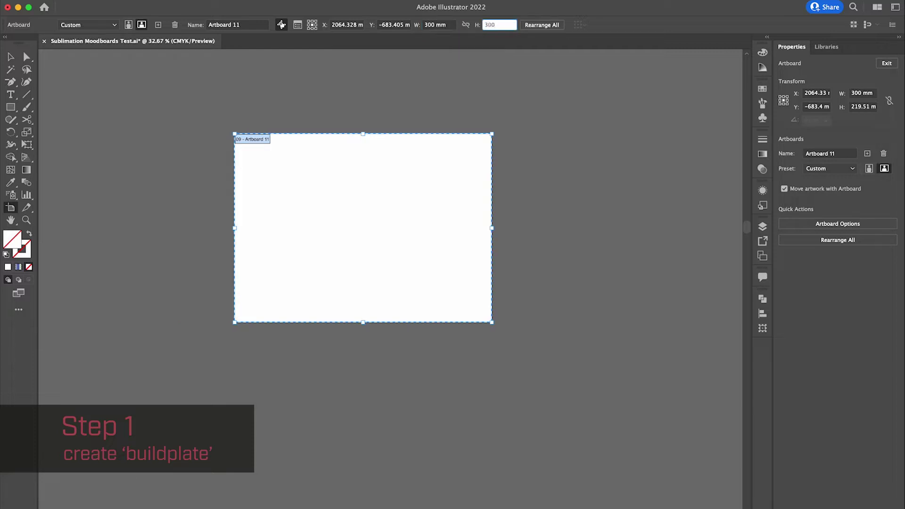
key("Return")
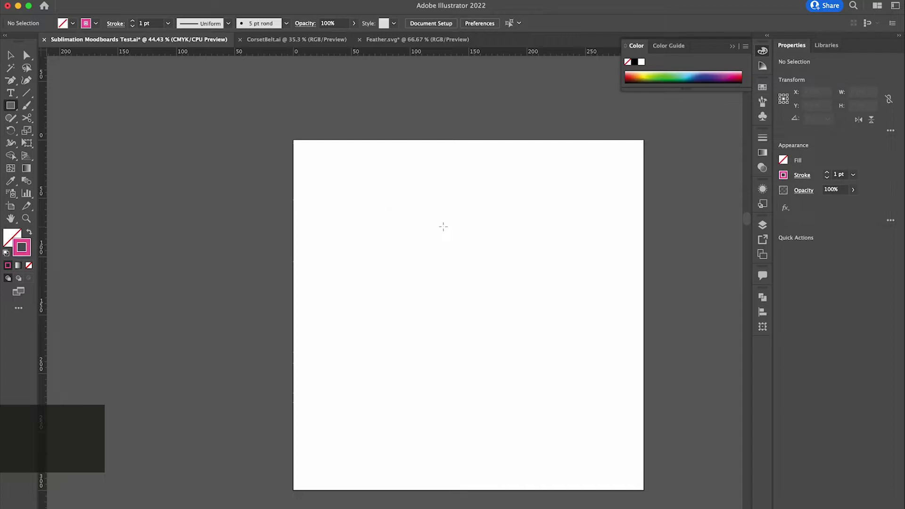
Create a 100 × 100 mm outlined square and tile copies of it in a three-by-three grid filling the artboard.
left_click(444, 227)
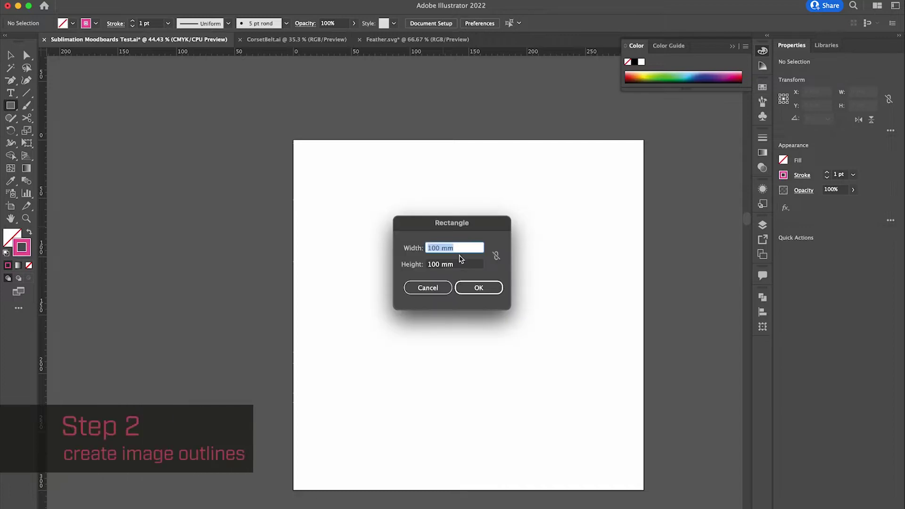
left_click(478, 289)
key("v")
left_click(535, 296)
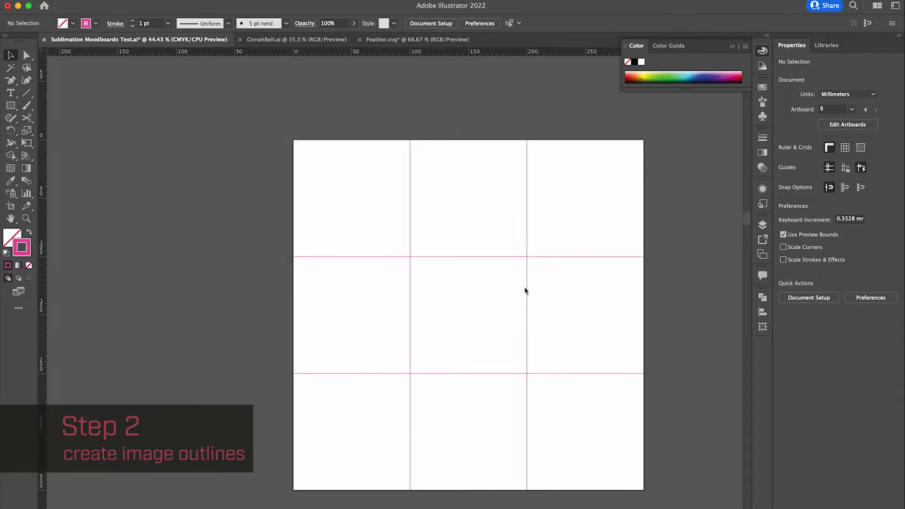
Paste the dark blue feather image and position it so it fully covers the grid's upper-left square.
key("ctrl+v")
left_click_drag(356, 250, 289, 168)
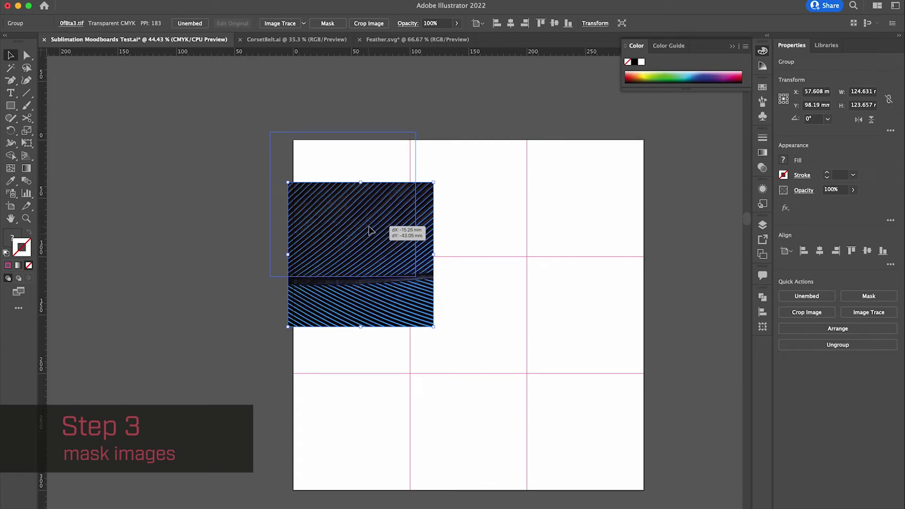
left_click_drag(369, 227, 370, 228)
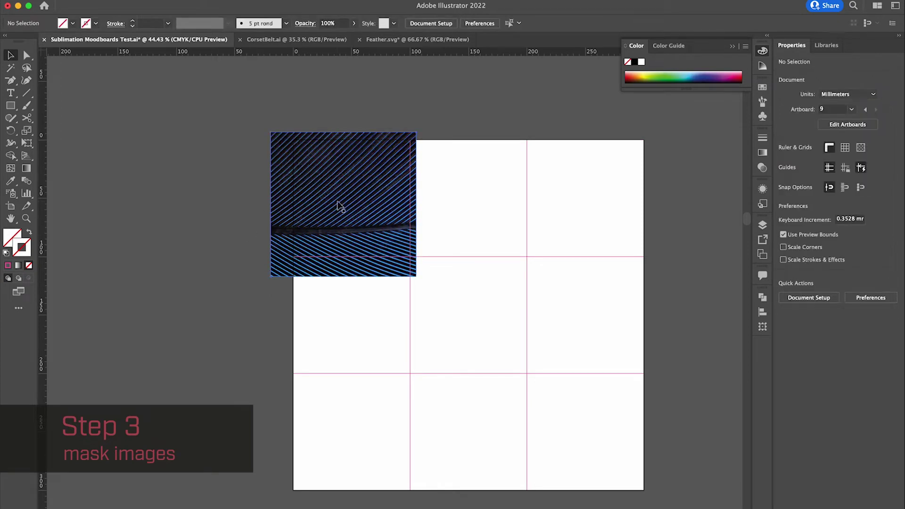
left_click_drag(340, 206, 363, 193)
Mask the feather image with the grid's upper-left 100 mm square using a clipping mask.
left_click(383, 141, "shift")
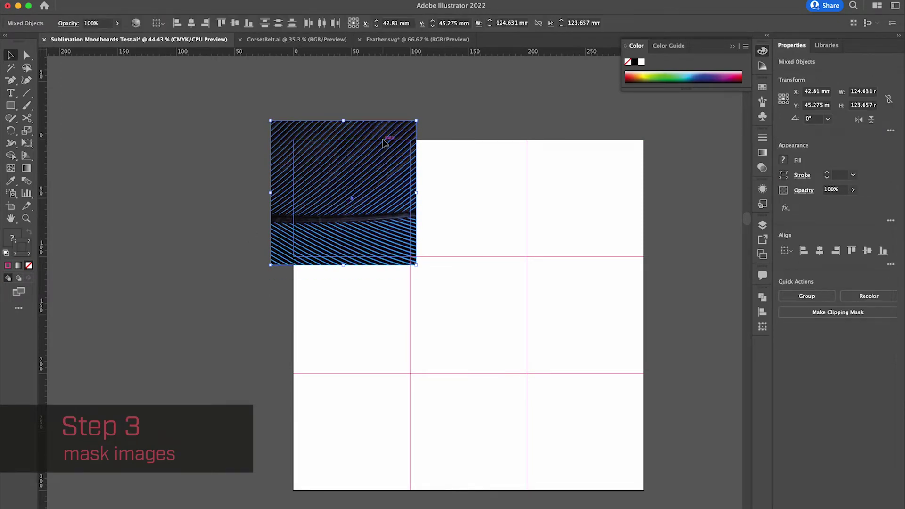
right_click(383, 140)
left_click(419, 291)
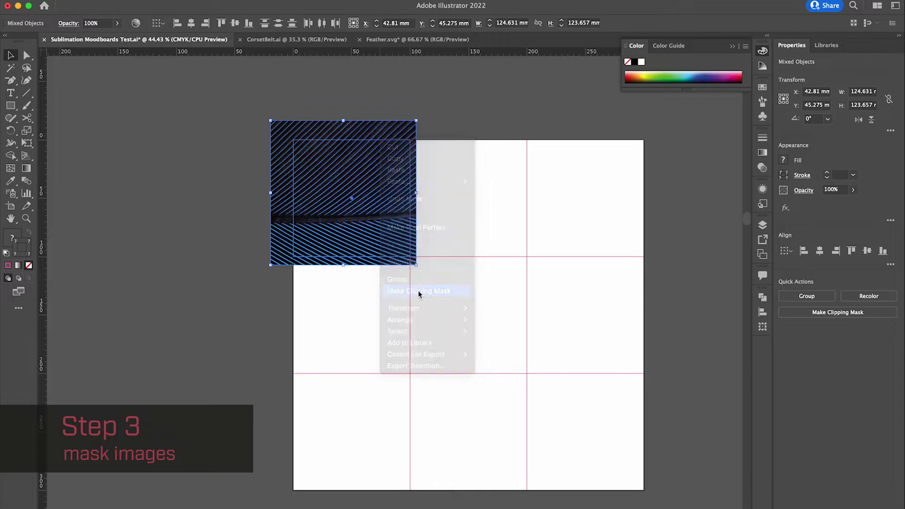
left_click(207, 249)
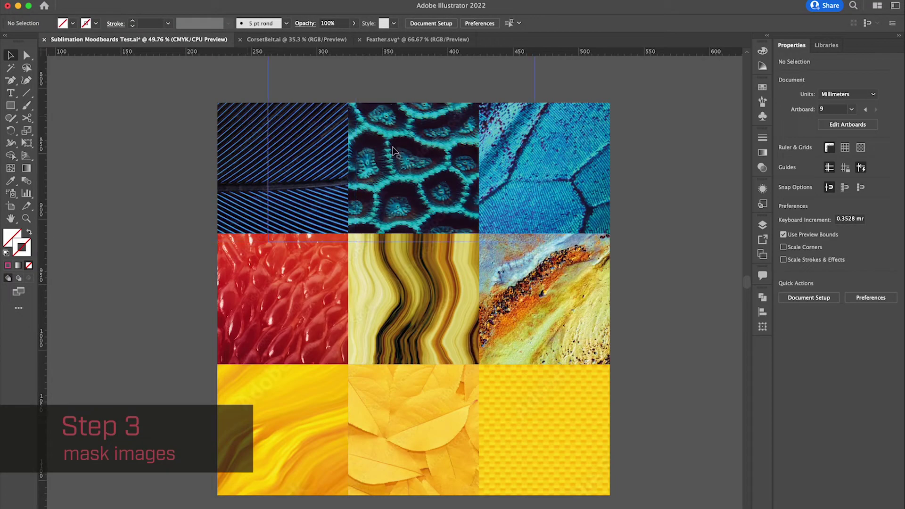
Isolate the center clip group and shift its marble image about 7 mm to the left within the mask.
double_click(437, 279)
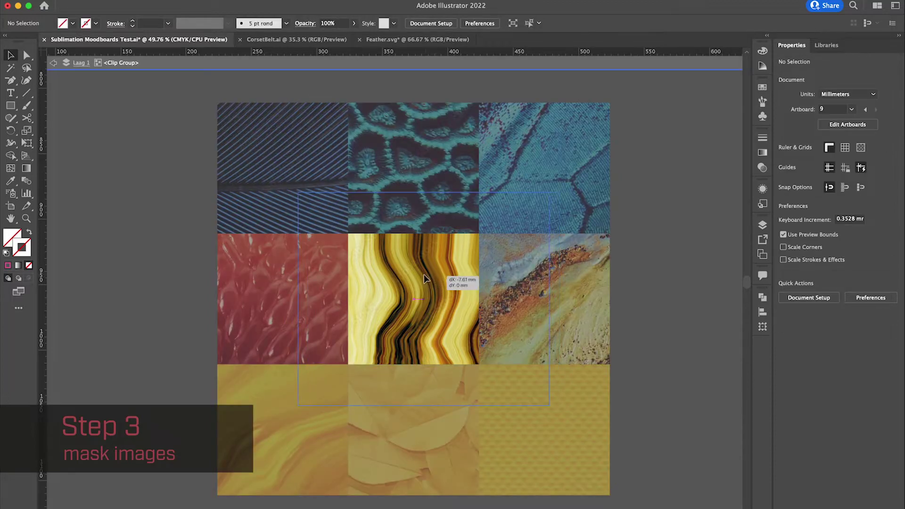
left_click(421, 278)
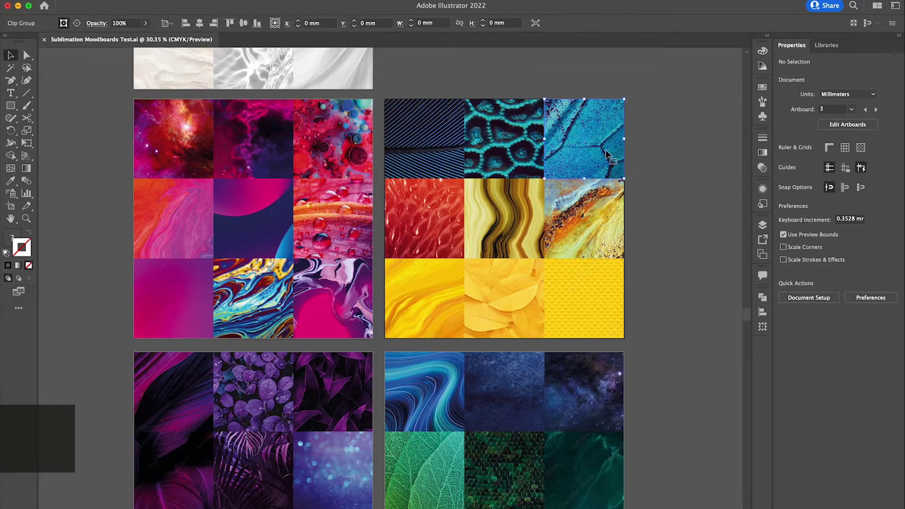
Look up the moodboard's artboard number, 3, and save the document as Adobe PDF using the artboard Range option.
left_click(763, 256)
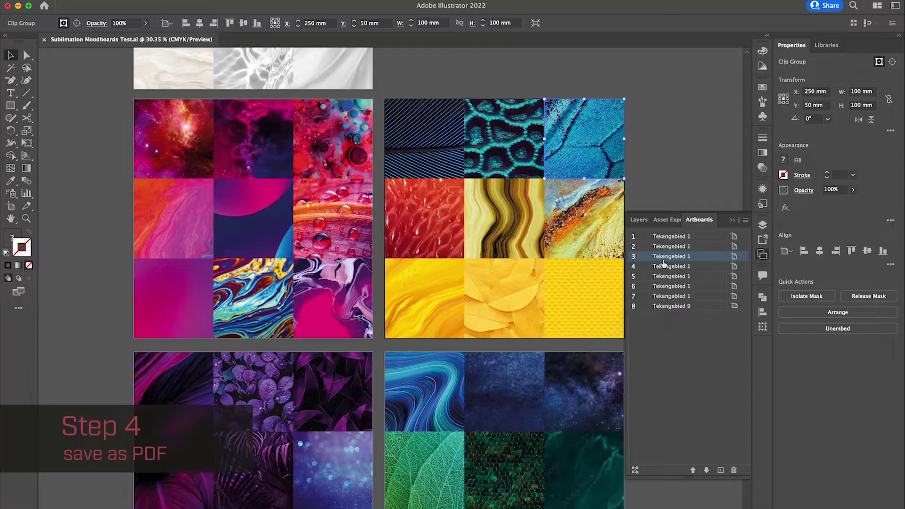
left_click(670, 257)
left_click(91, 5)
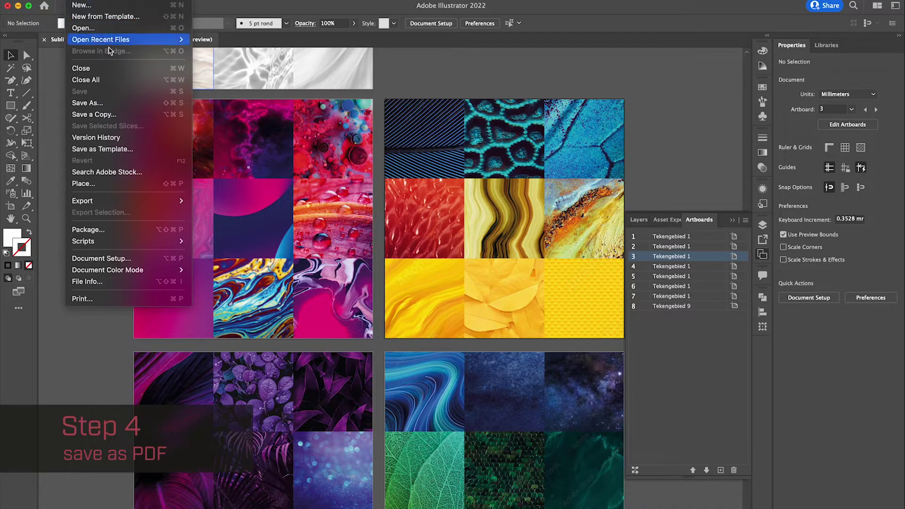
left_click(111, 103)
left_click(538, 366)
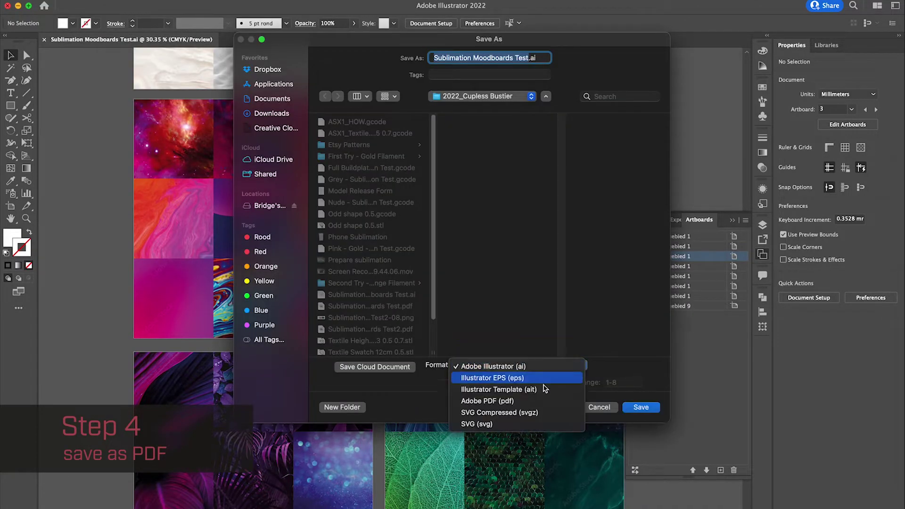
left_click(488, 401)
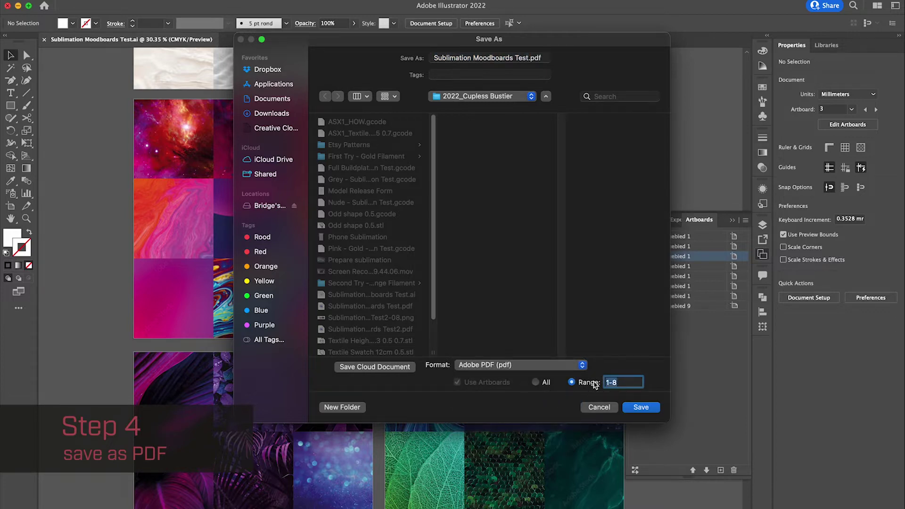
left_click(641, 407)
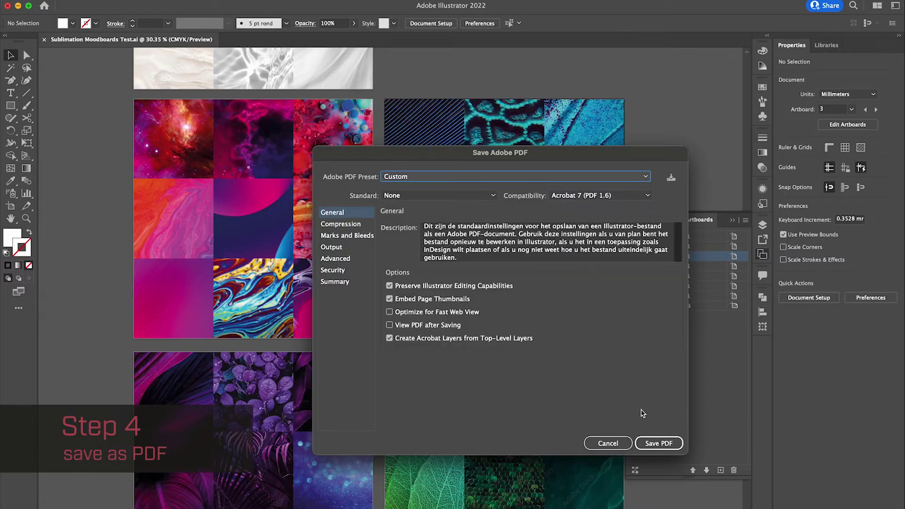
left_click(658, 443)
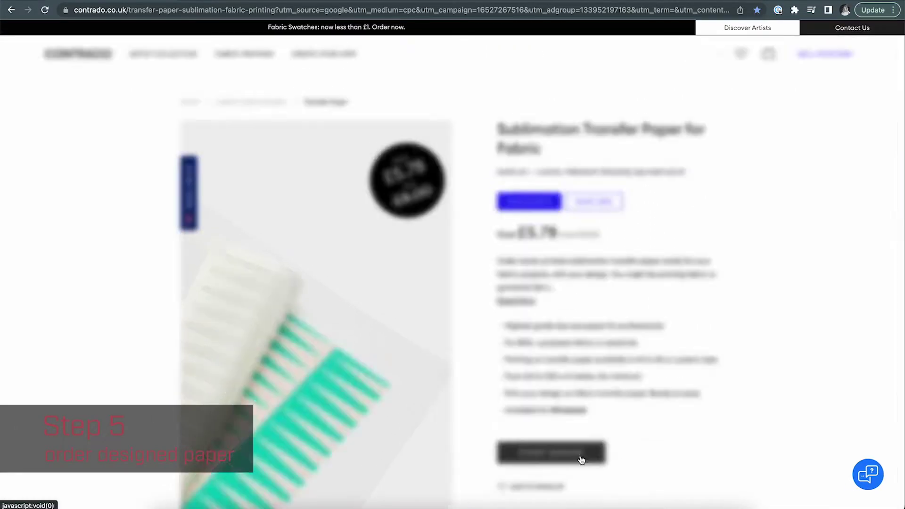
Switch to the Contrado web page, start designing the sublimation transfer paper and change the print length at full width.
left_click(582, 460)
left_click(584, 218)
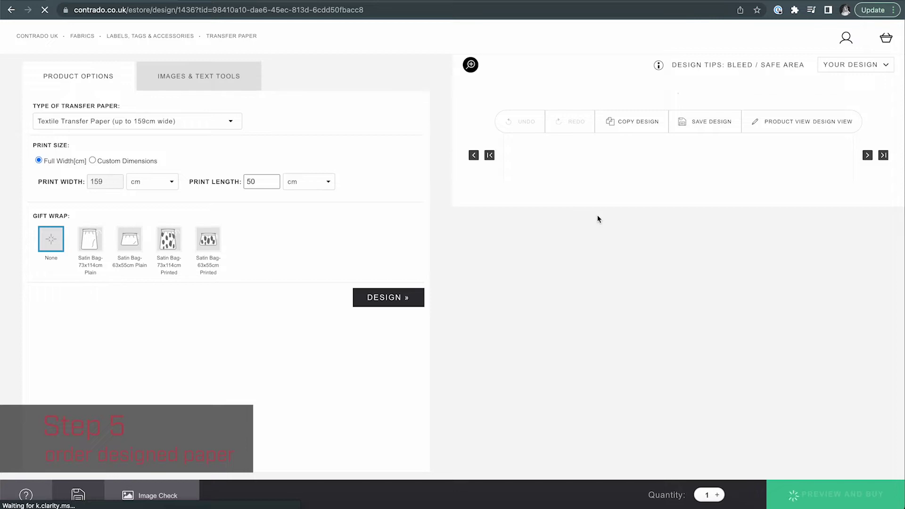
left_click(250, 182)
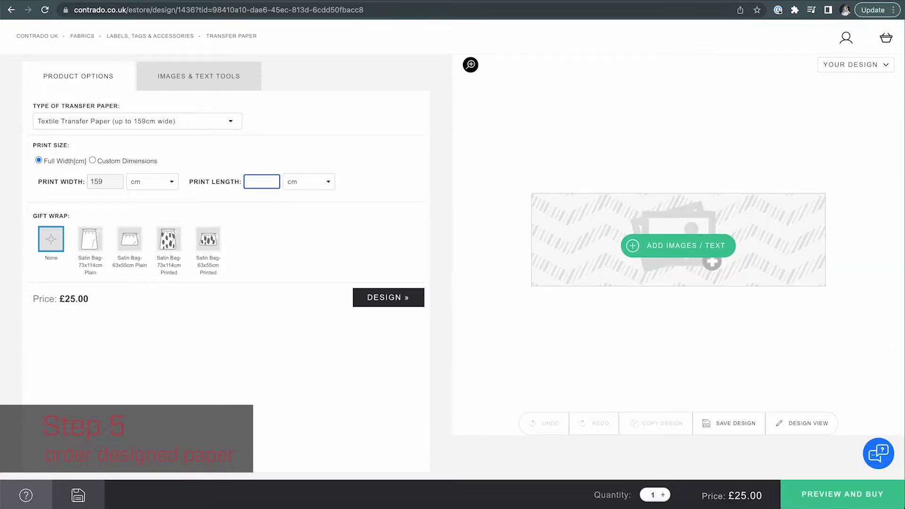
Upload Sublimation Test.pdf from the SubliPrinting folder and add it to the transfer paper as its image.
left_click(380, 296)
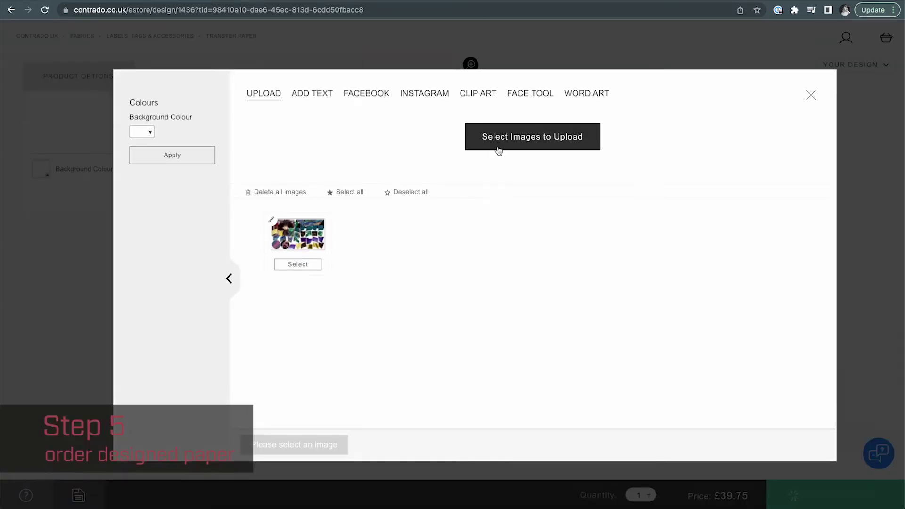
left_click(501, 143)
left_click(196, 327)
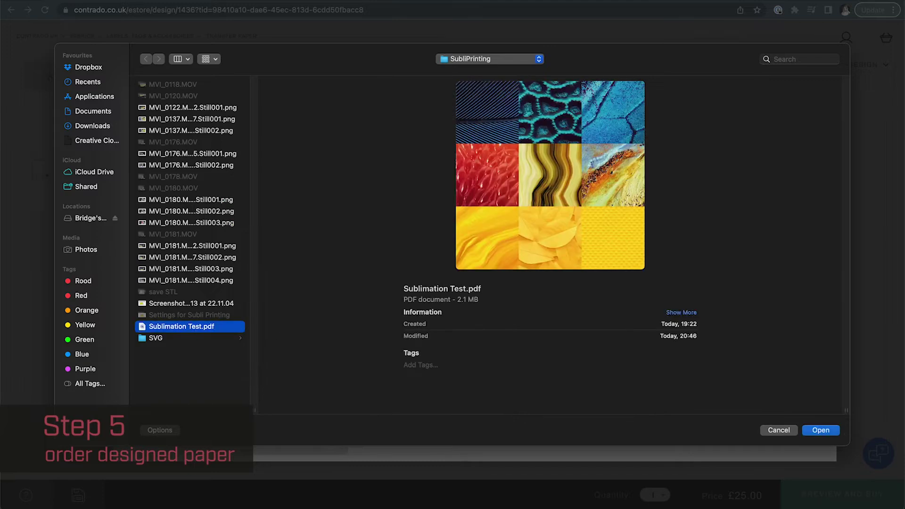
left_click(821, 431)
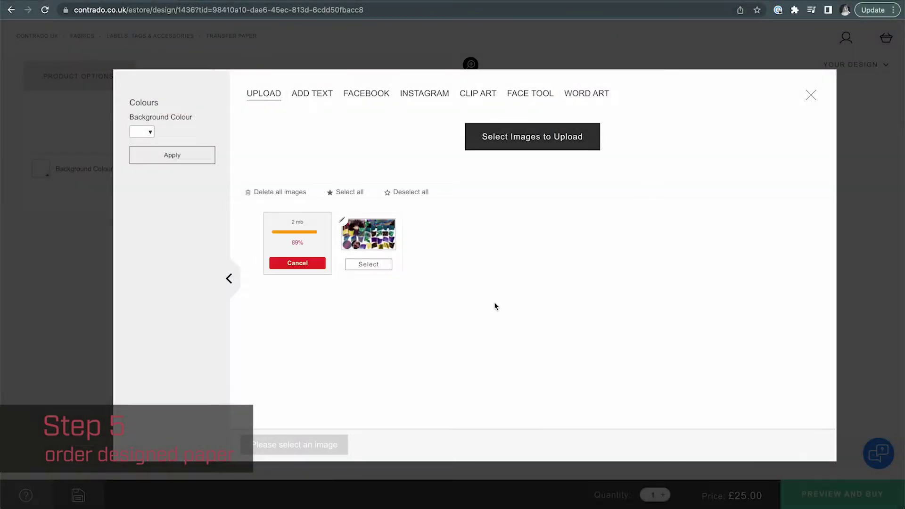
left_click(304, 265)
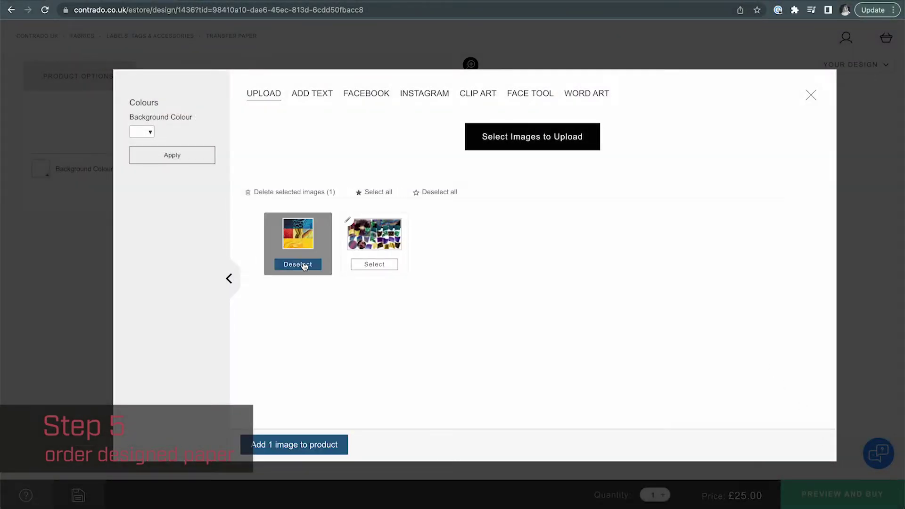
left_click(320, 445)
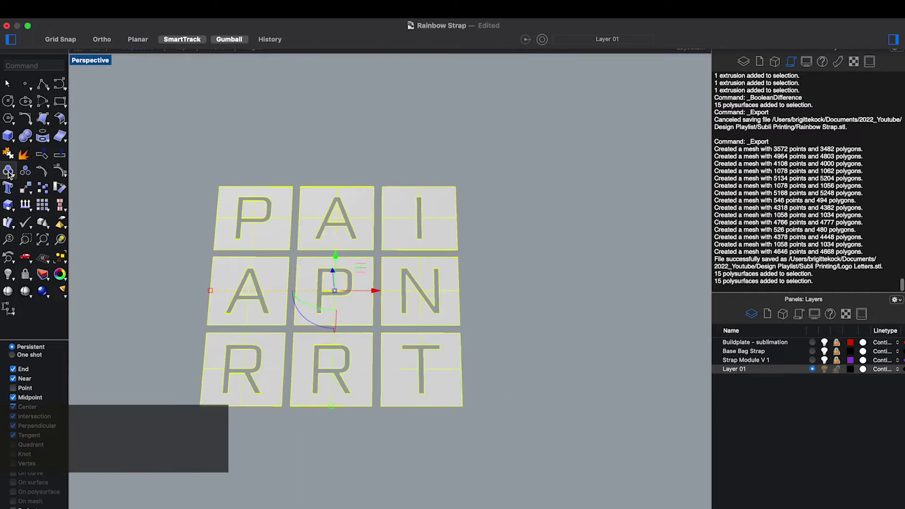
Switch to Rhinoceros and export the nine lettered square tiles as a mesh file.
left_click(84, 9)
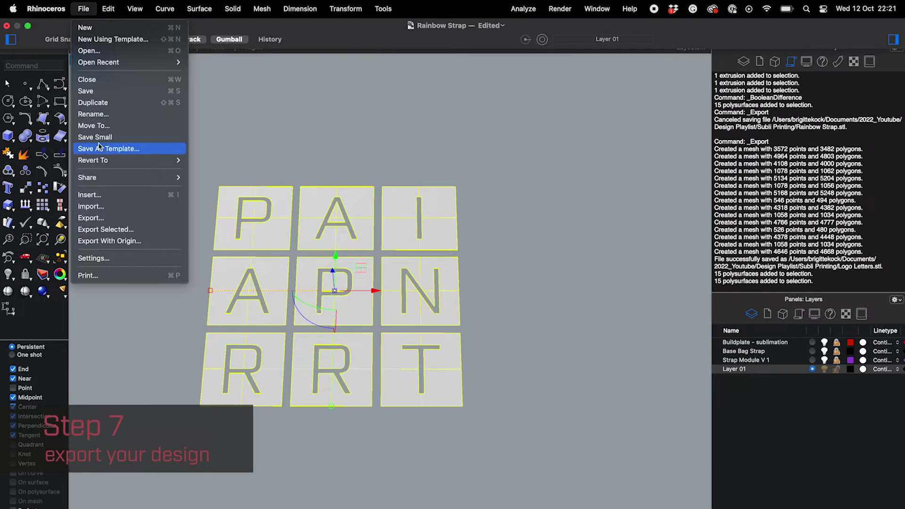
left_click(119, 221)
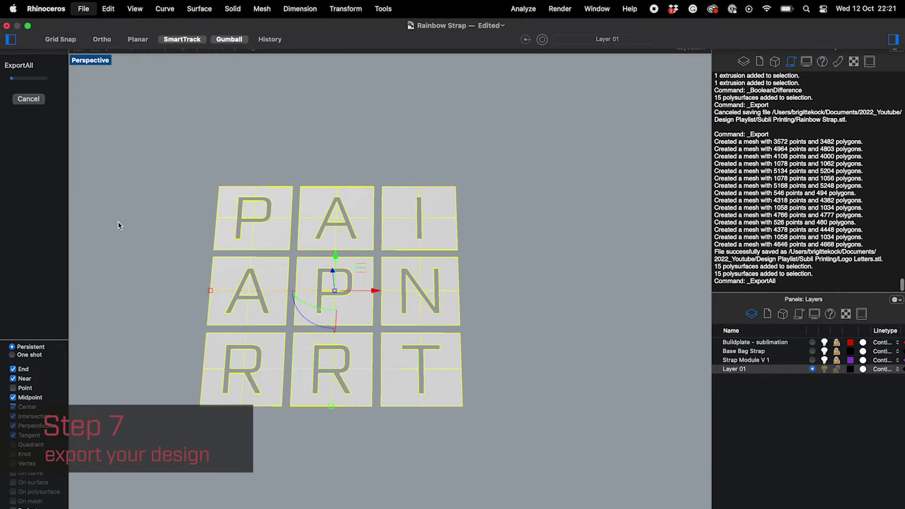
key("Return")
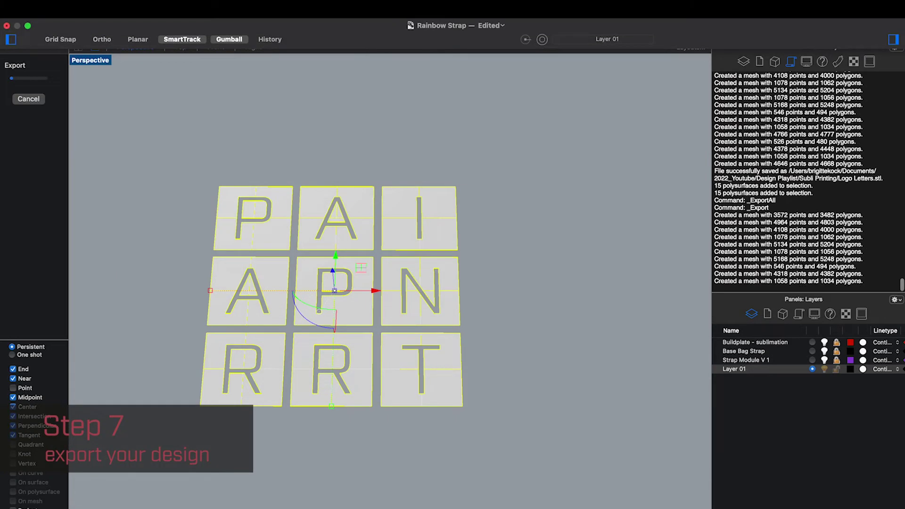
key("Return")
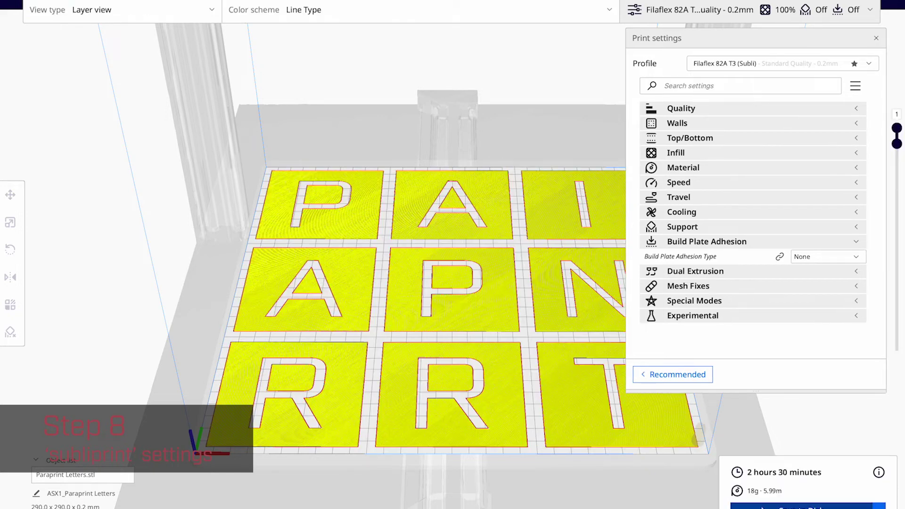
Switch to the slicer, set the Top/Bottom Pattern to Concentric for the letter tiles and slice them again for inspection.
scroll(545, 236, "up", 5)
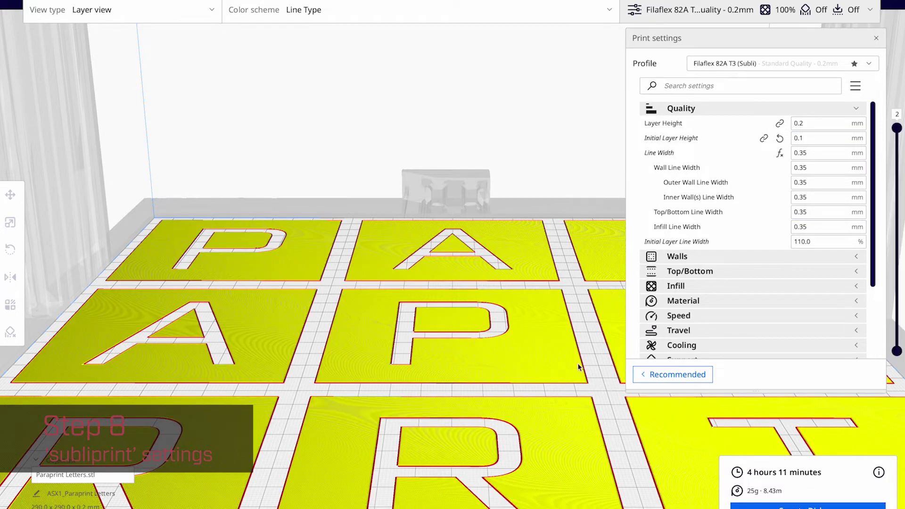
left_click_drag(899, 146, 903, 297)
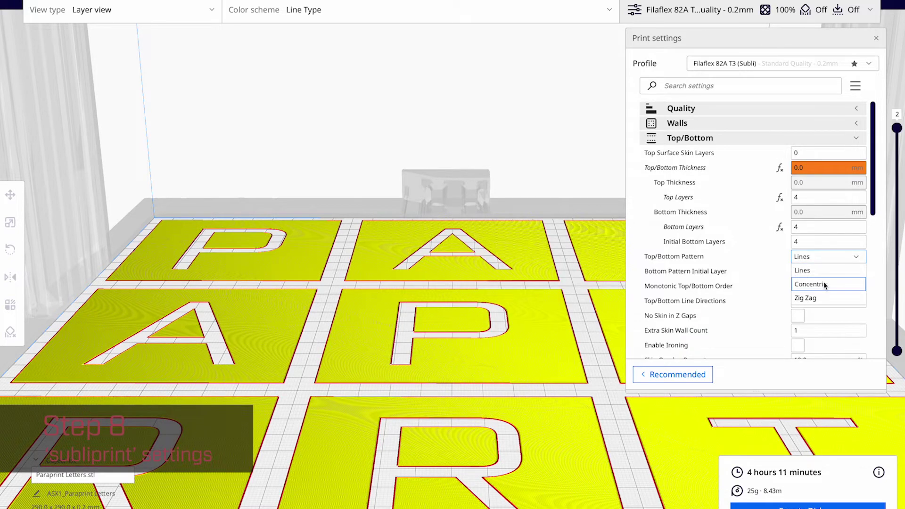
left_click(823, 284)
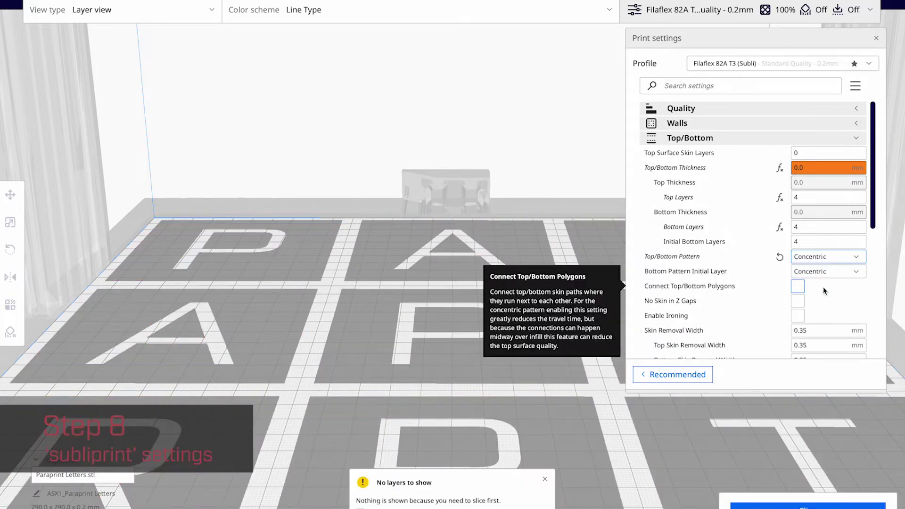
left_click(856, 506)
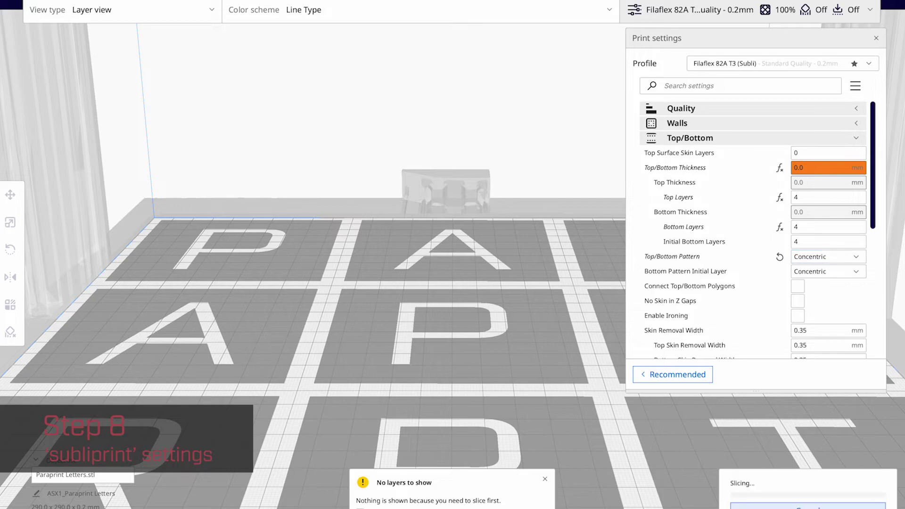
right_click_drag(544, 281, 542, 312)
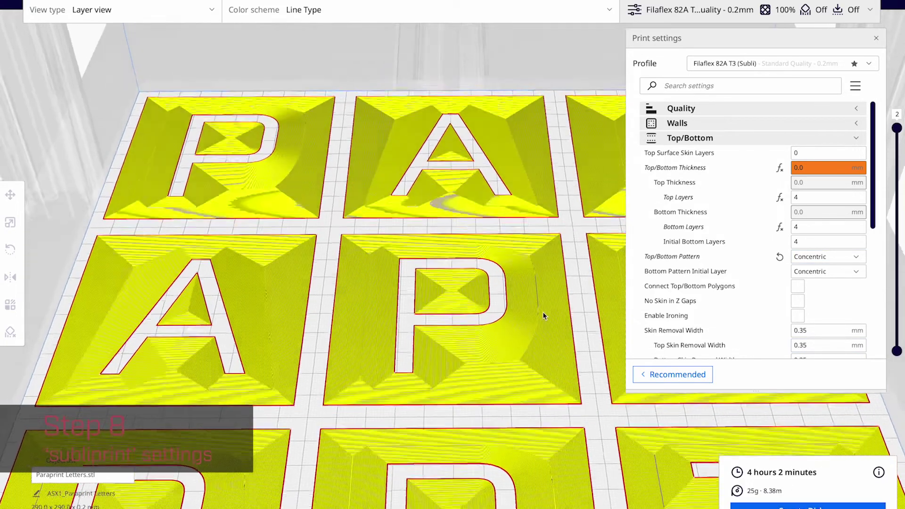